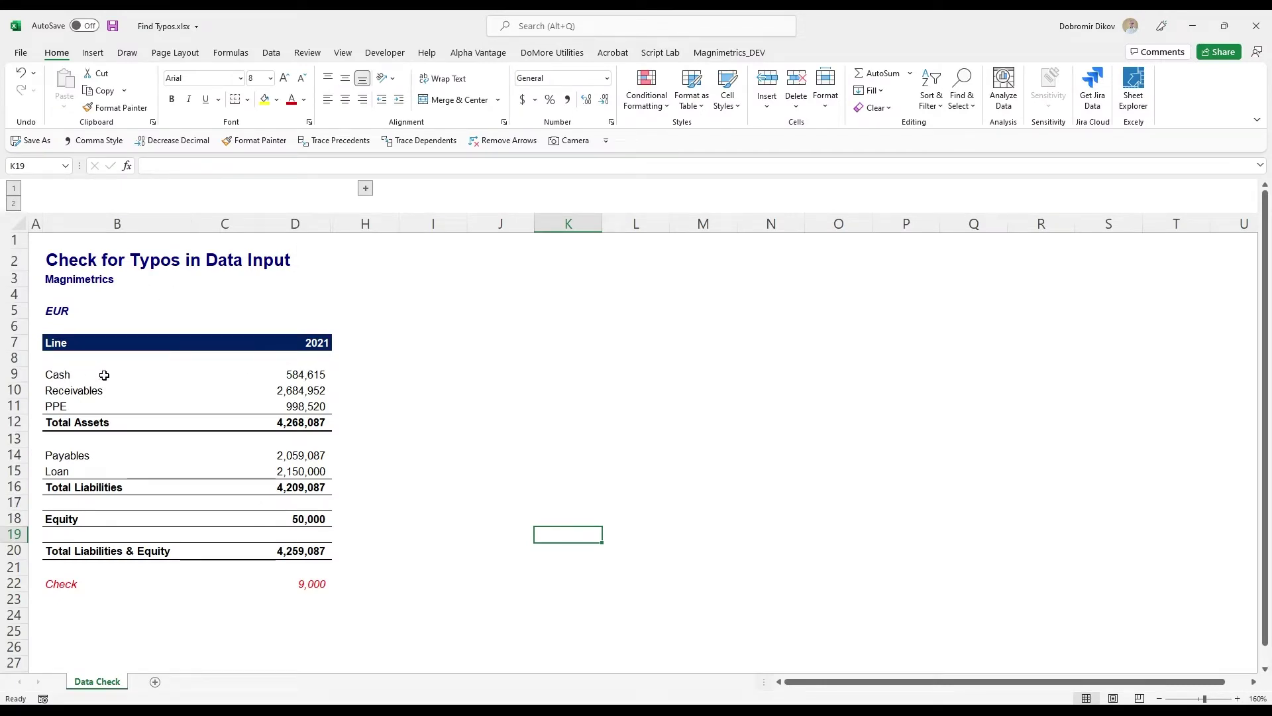
# Enter =D22/9 in D23 to divide the 9,000 Check difference by nine, giving 1,000
pyautogui.click(303, 584)
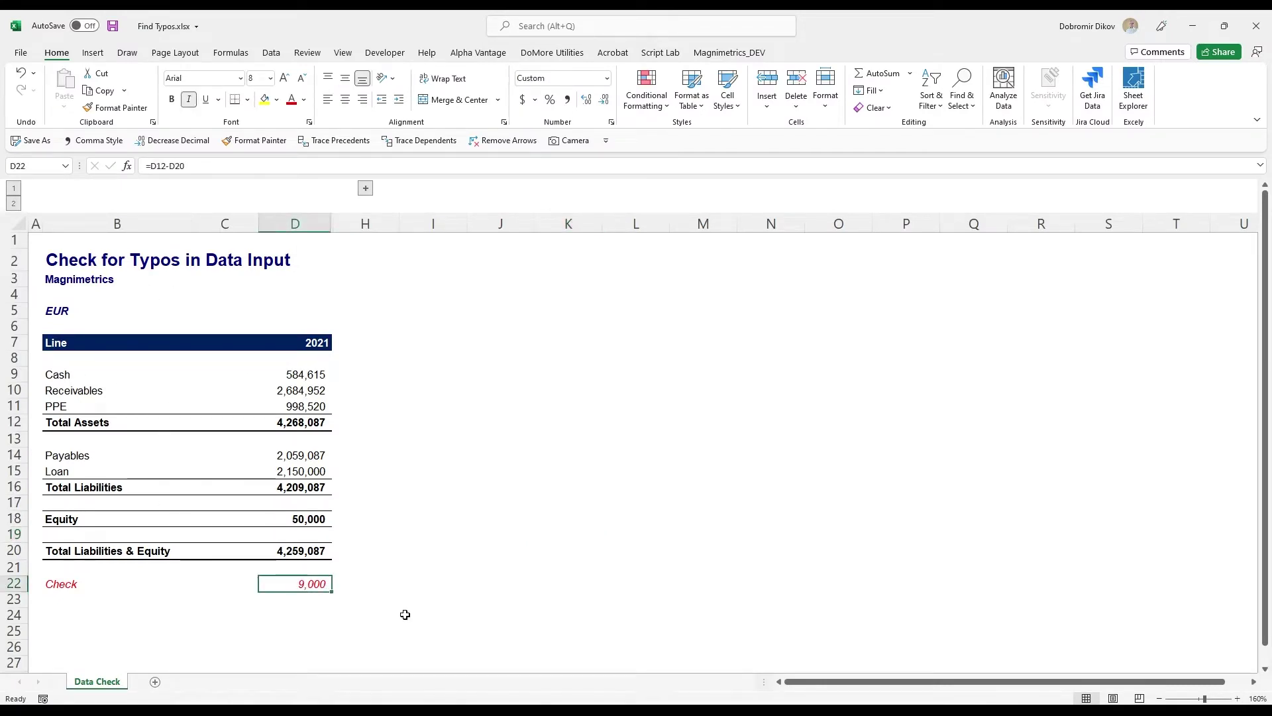
pyautogui.click(296, 600)
pyautogui.write('=')
pyautogui.press('Up')
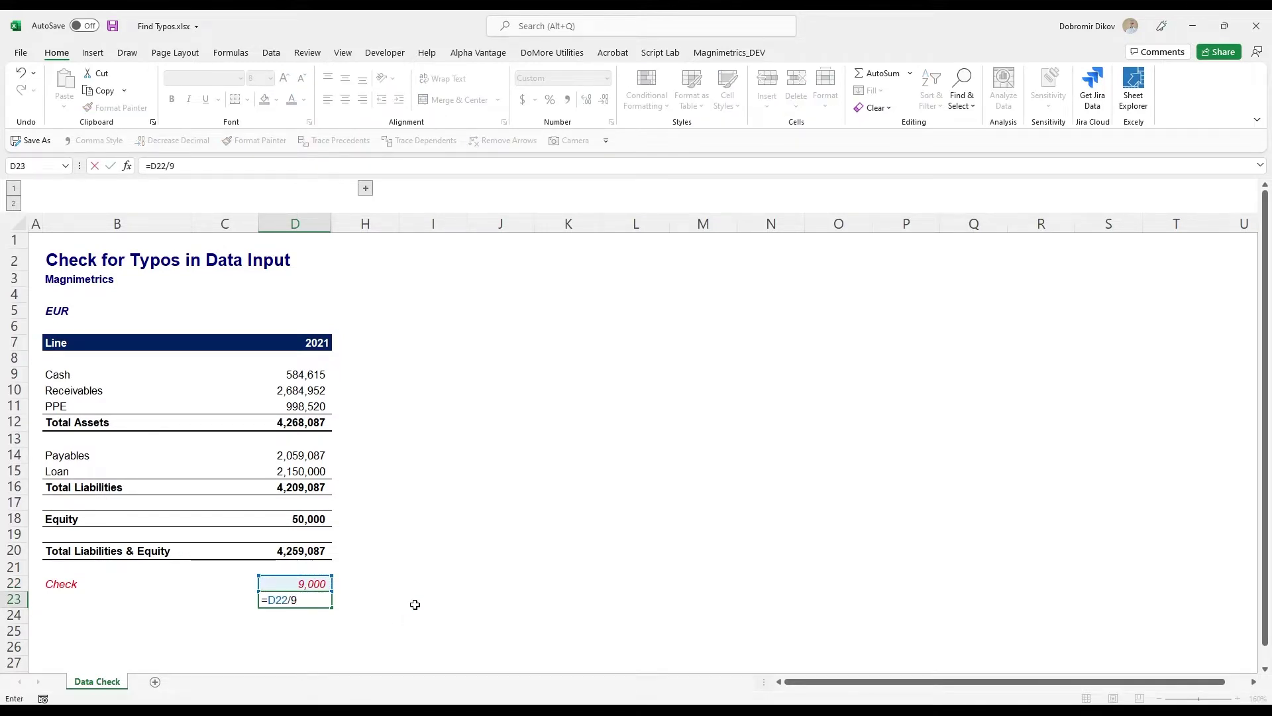
pyautogui.write('/9')
pyautogui.hotkey('ctrl', 'Return')
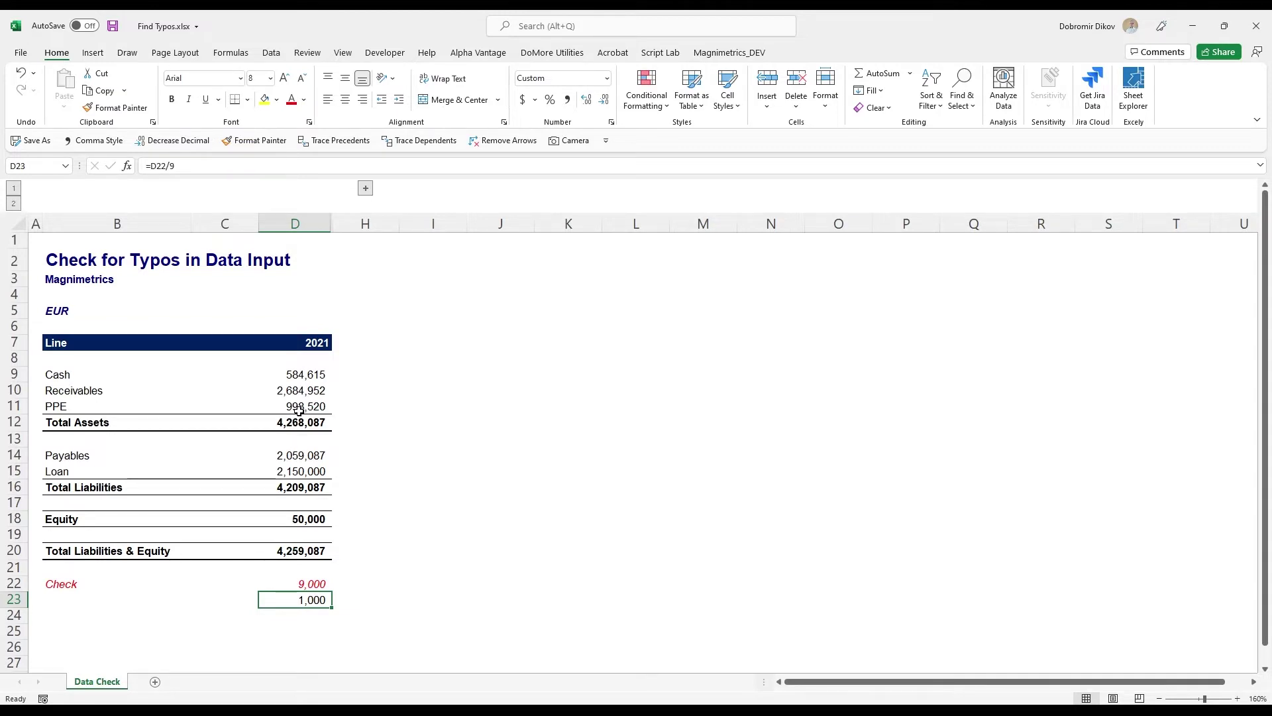
# Fix the transposed PPE figure in D11 from 998,520 to 989,520
pyautogui.click(298, 410)
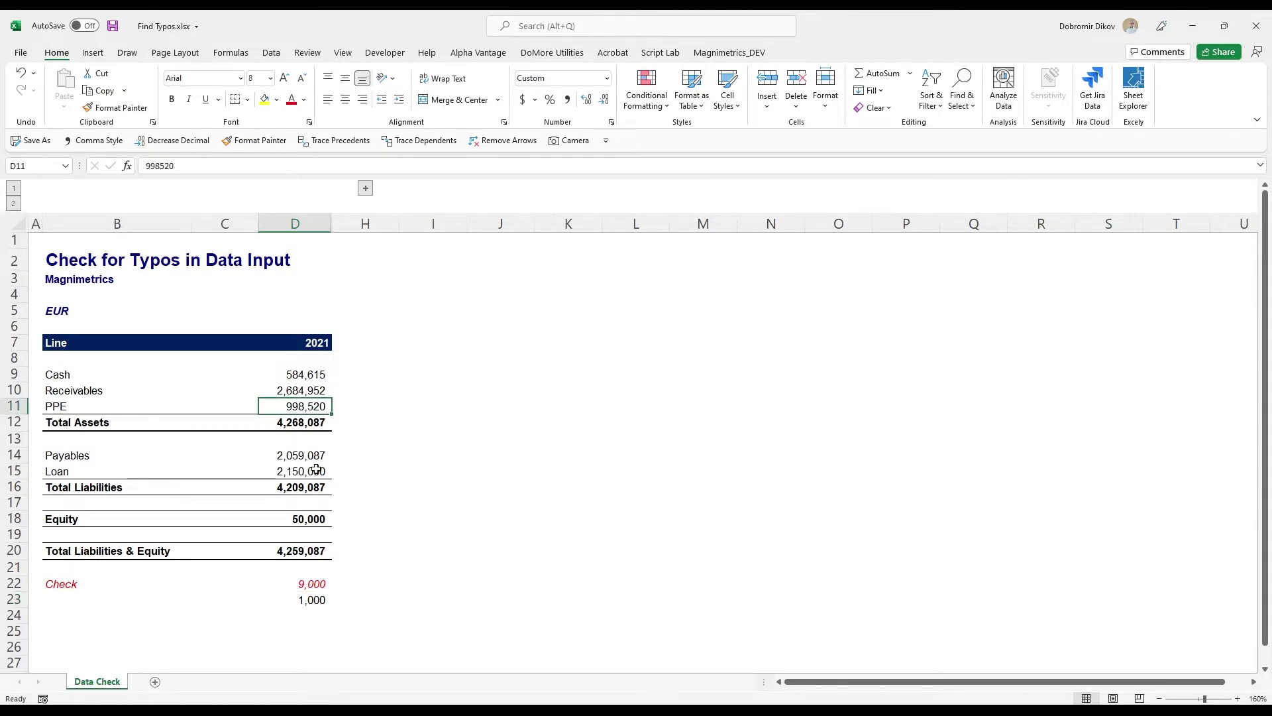
pyautogui.press('F2')
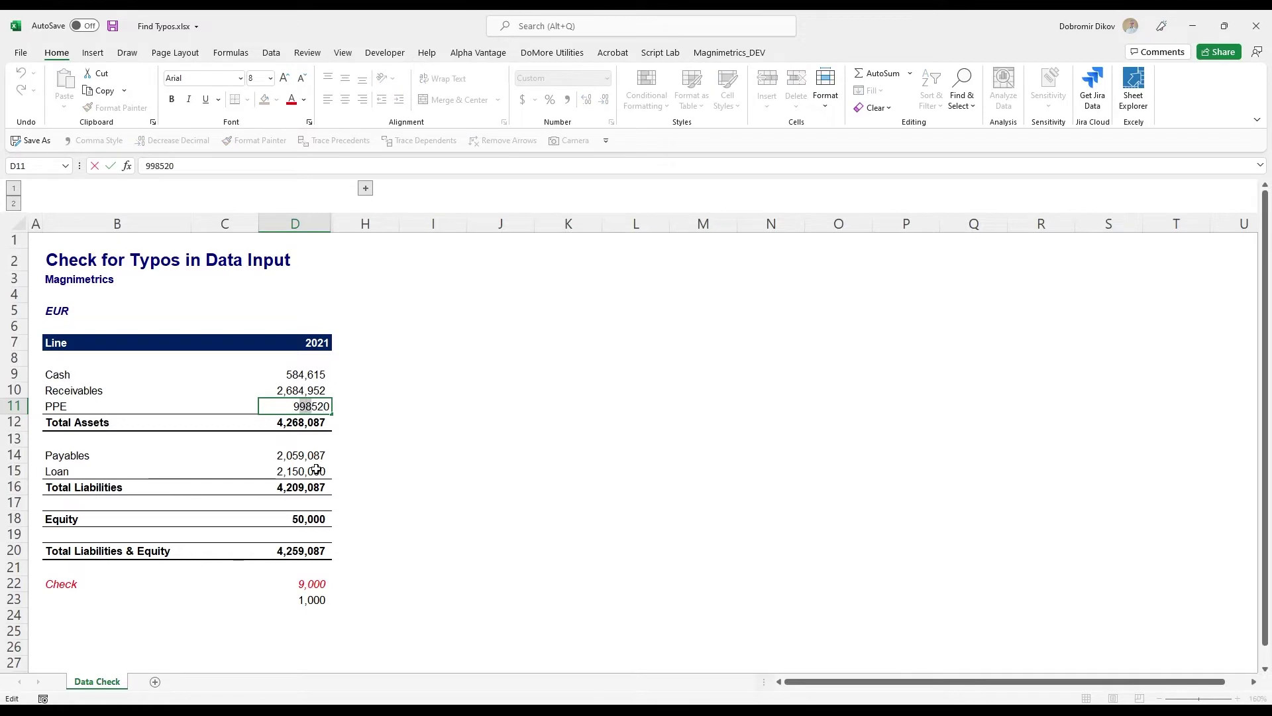
pyautogui.write('89')
pyautogui.press('Return')
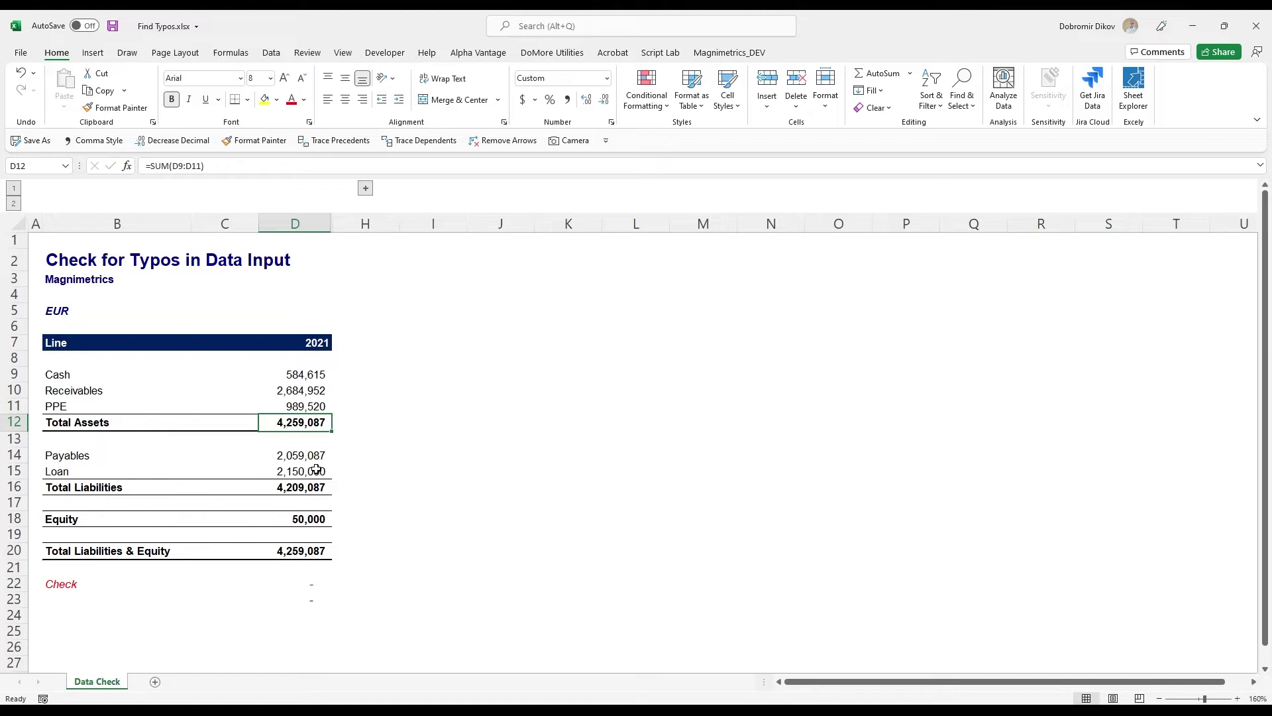
# Expand columns E to G, review column E's 8,100 Check and its divide-by-nine result, then select Payables in E14
pyautogui.click(366, 189)
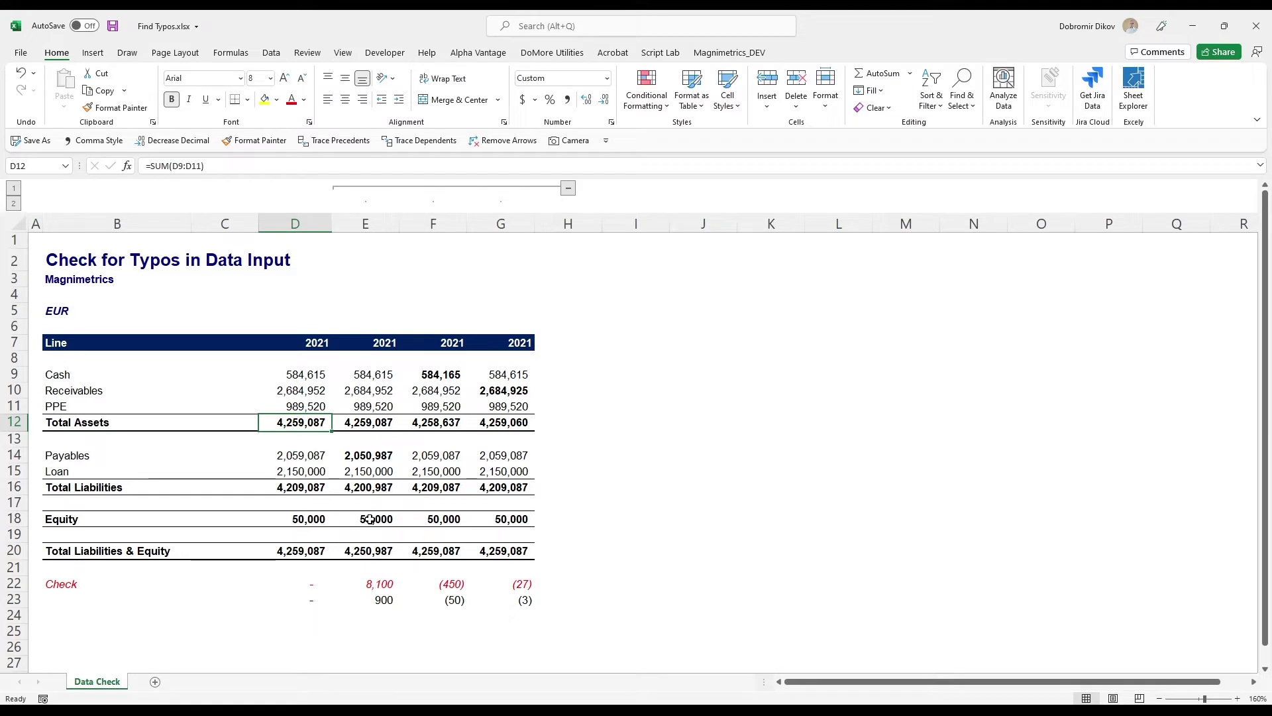
pyautogui.click(375, 584)
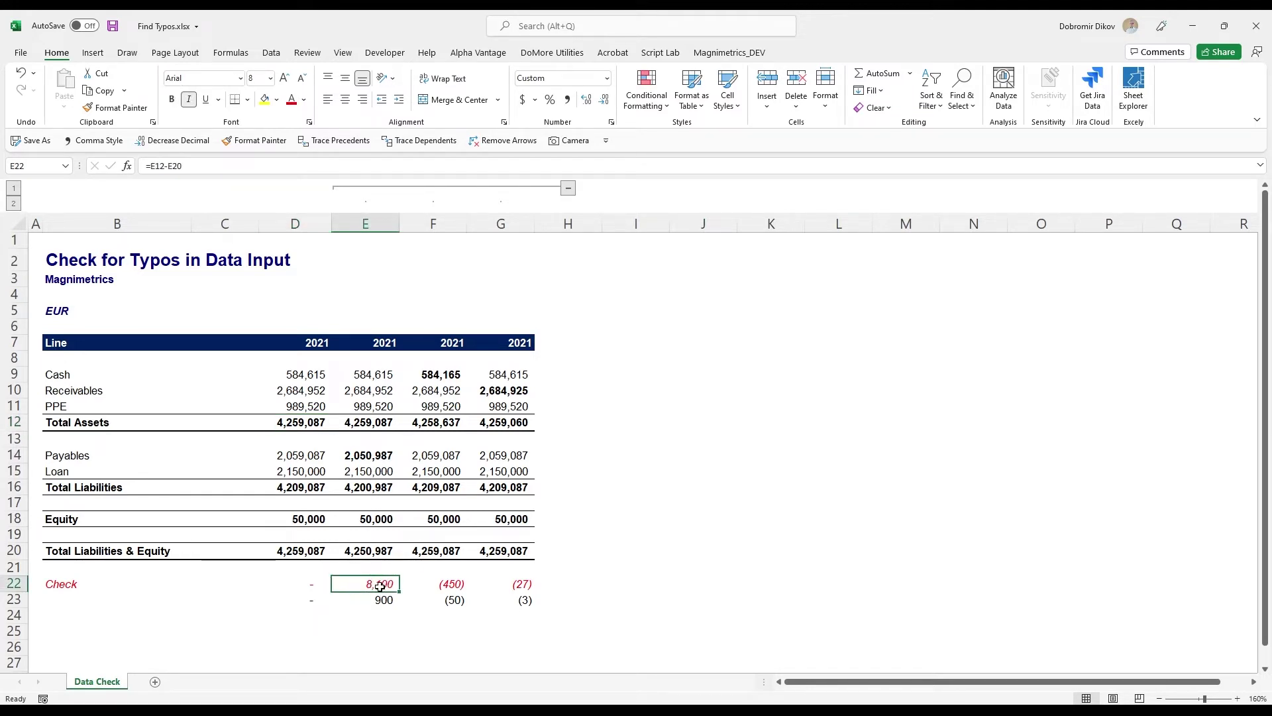
pyautogui.click(382, 602)
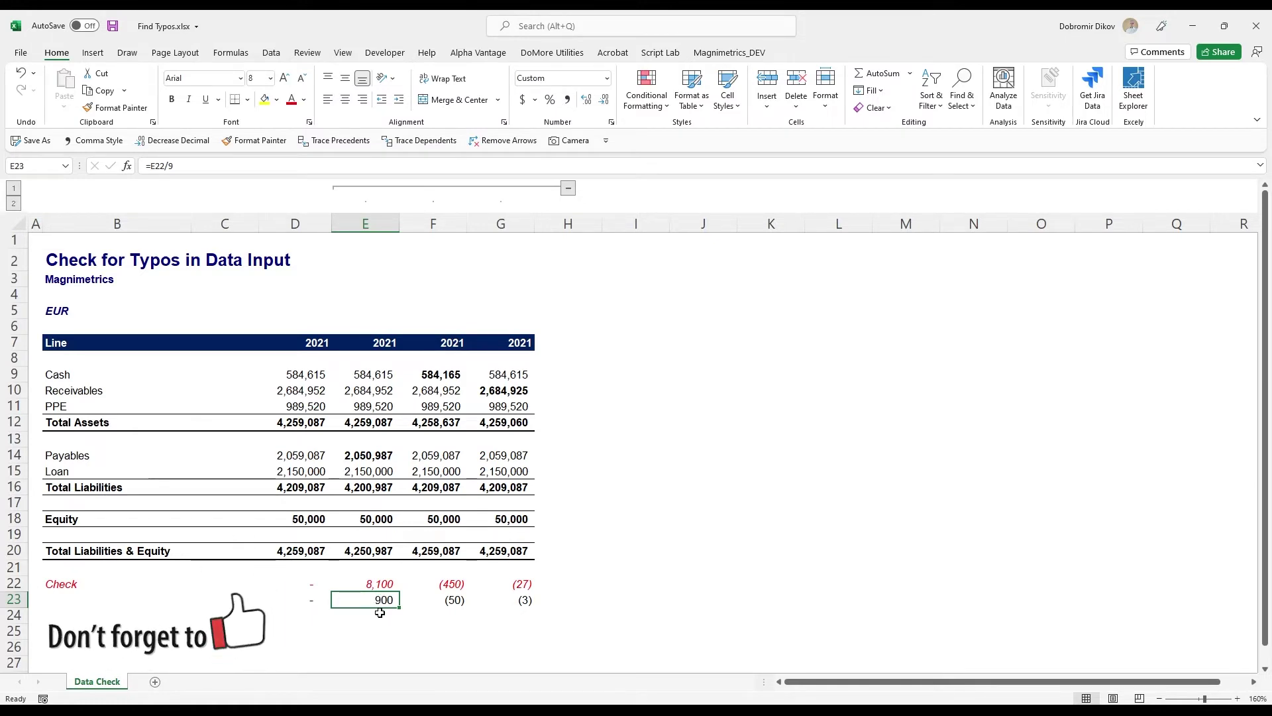
pyautogui.click(369, 452)
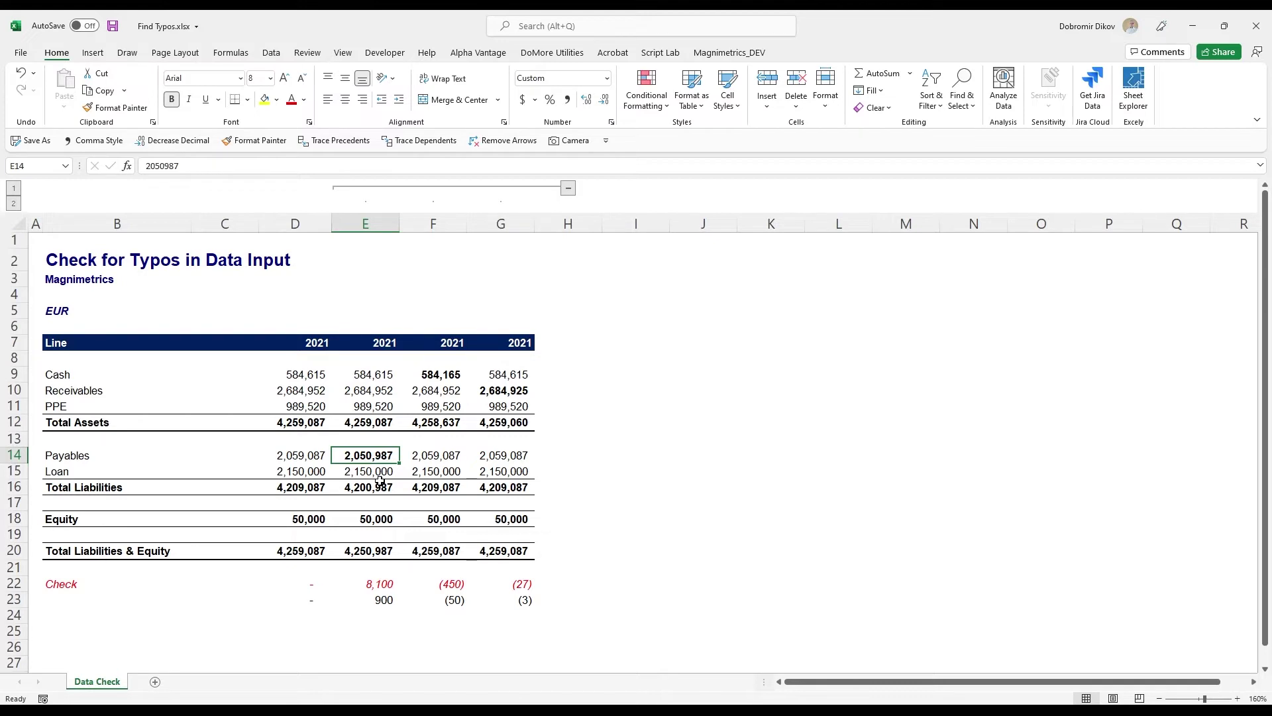
# Replace the misplaced 0 with 9 so Payables in E14 reads 2,059,087
pyautogui.press('F2')
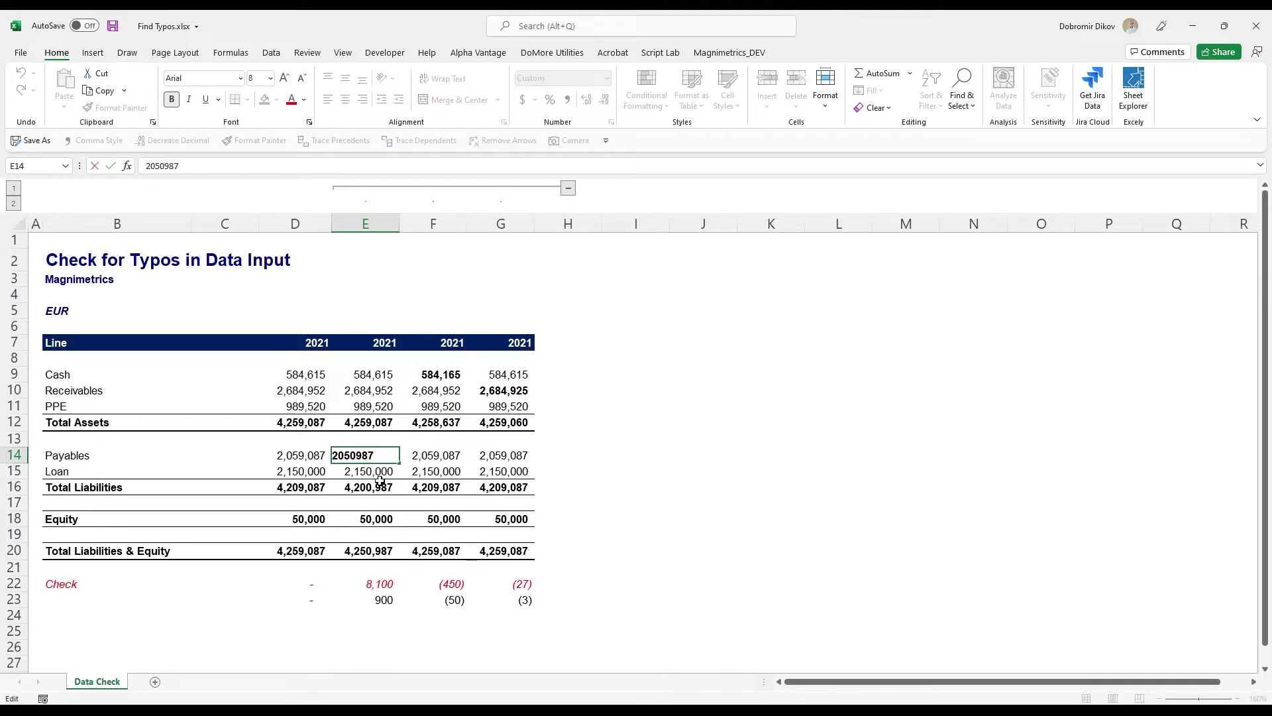
pyautogui.hotkey('shift', 'Left')
pyautogui.write('9')
pyautogui.press('Return')
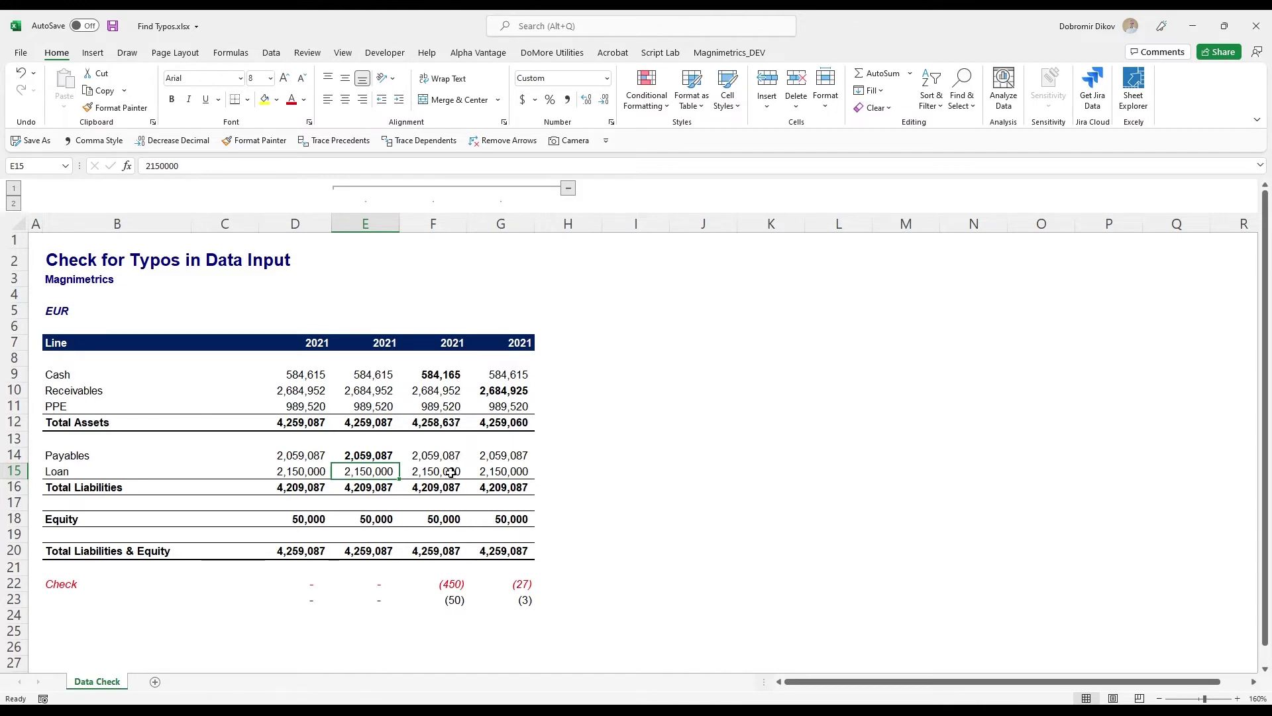
# Correct Cash in F9 to 584,615 by swapping the digits 16 to 61
pyautogui.doubleClick(439, 376)
pyautogui.hotkey('shift', 'Left')
pyautogui.hotkey('shift', 'Left')
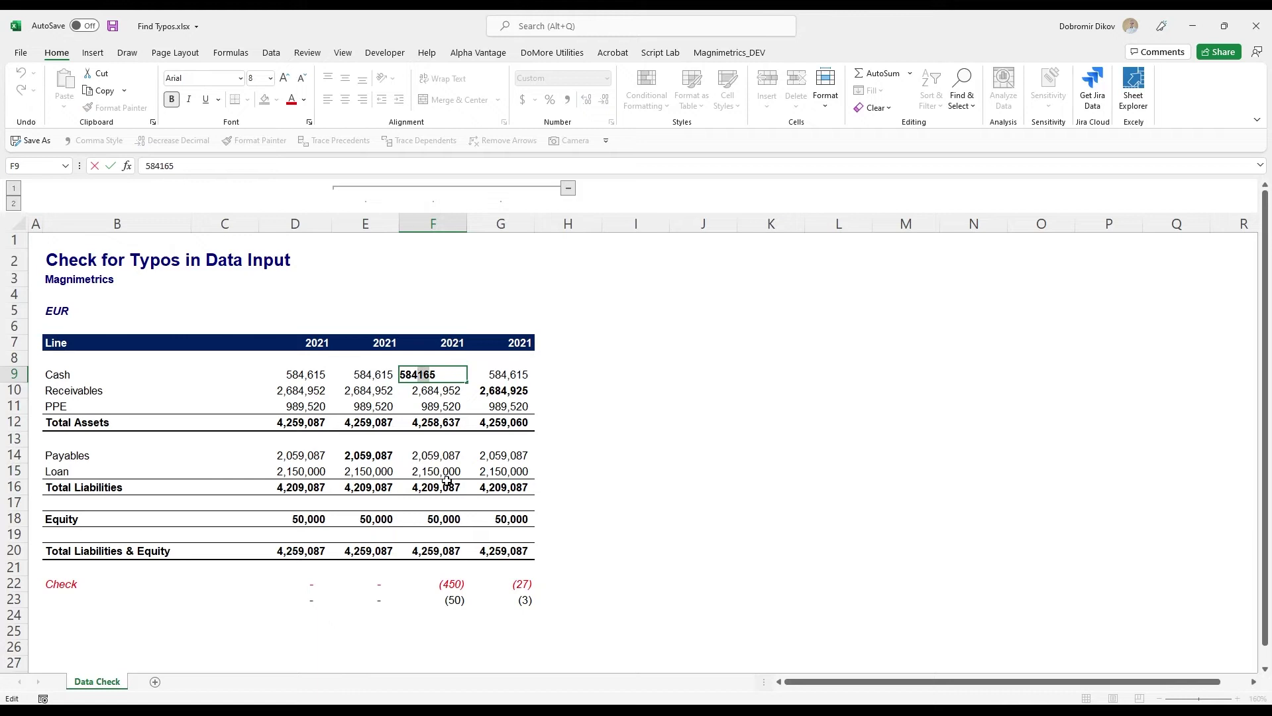
pyautogui.write('61')
pyautogui.press('Return')
# Correct Receivables in G10 to 2,684,952 by swapping the final digits 25 to 52
pyautogui.click(520, 395)
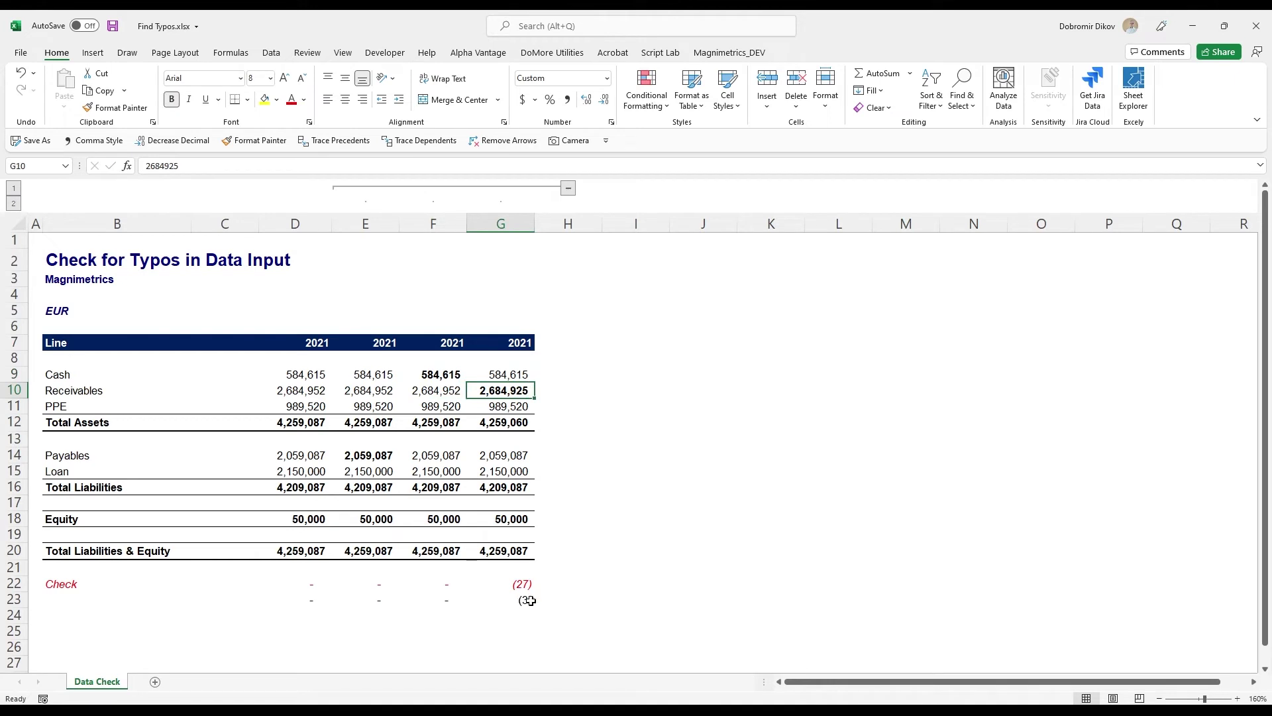
pyautogui.press('F2')
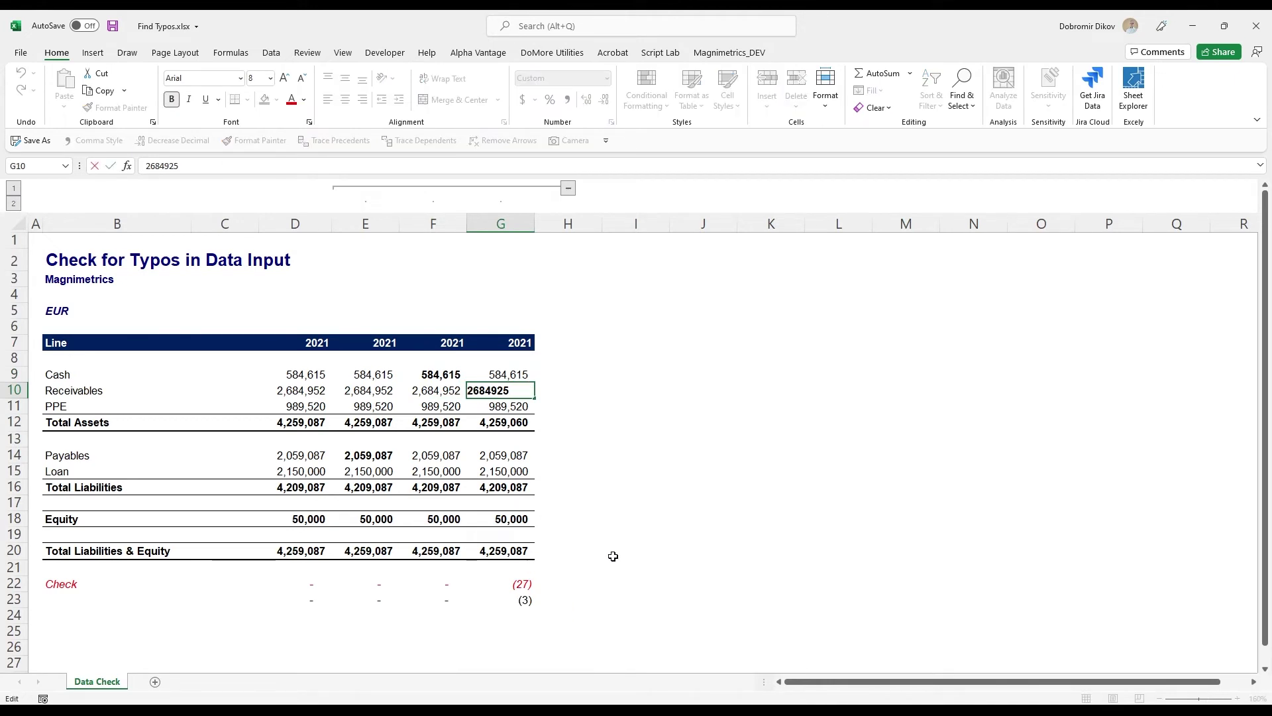
pyautogui.hotkey('shift', 'Left')
pyautogui.hotkey('shift', 'Left')
pyautogui.write('52')
pyautogui.press('Return')
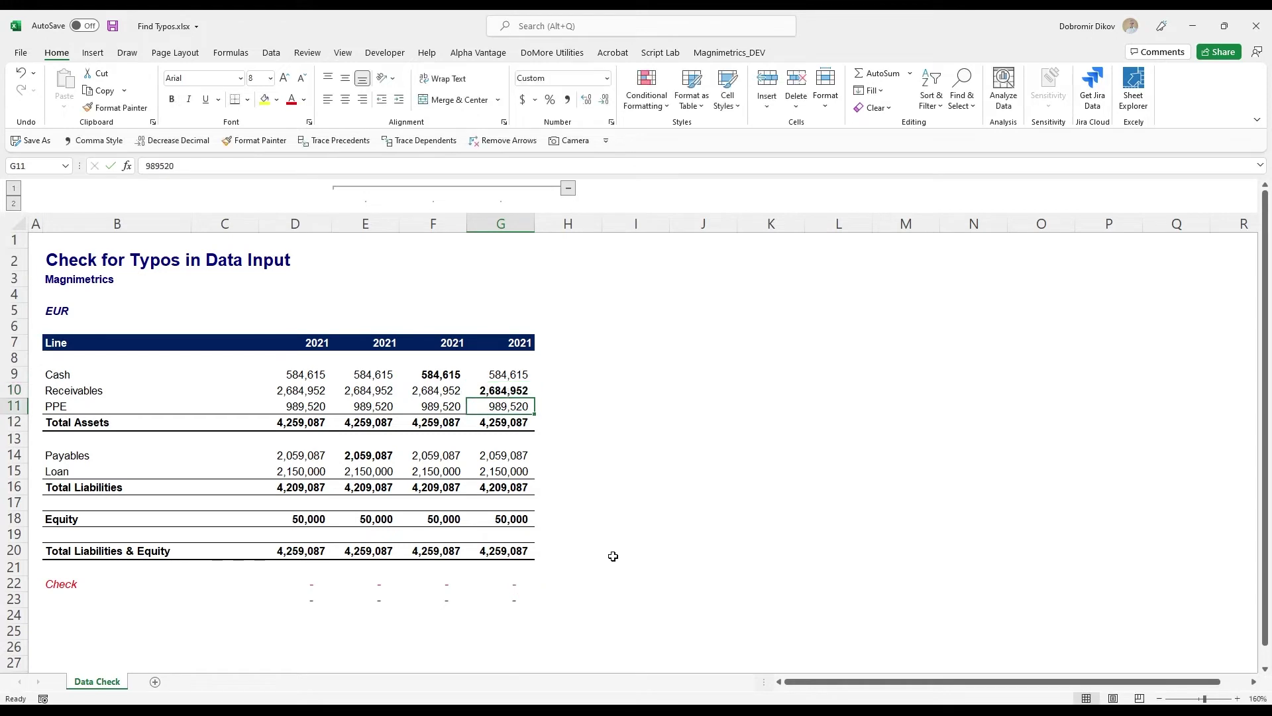
pyautogui.click(662, 478)
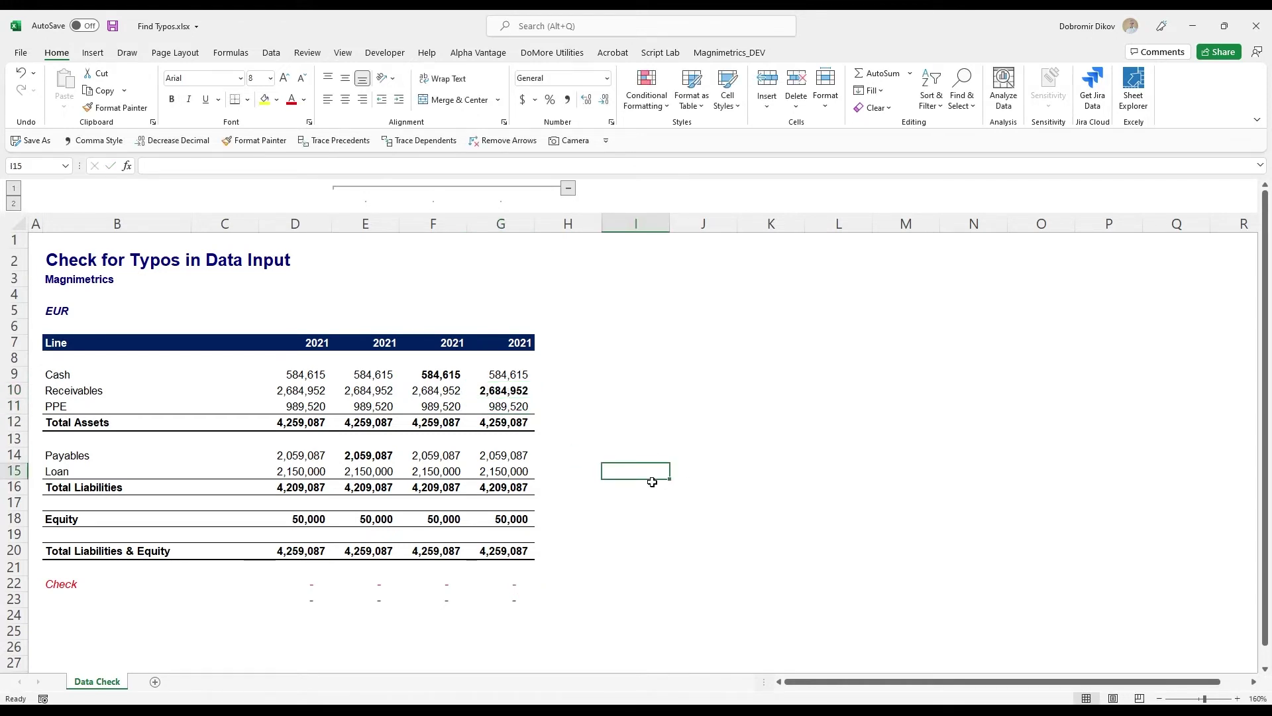